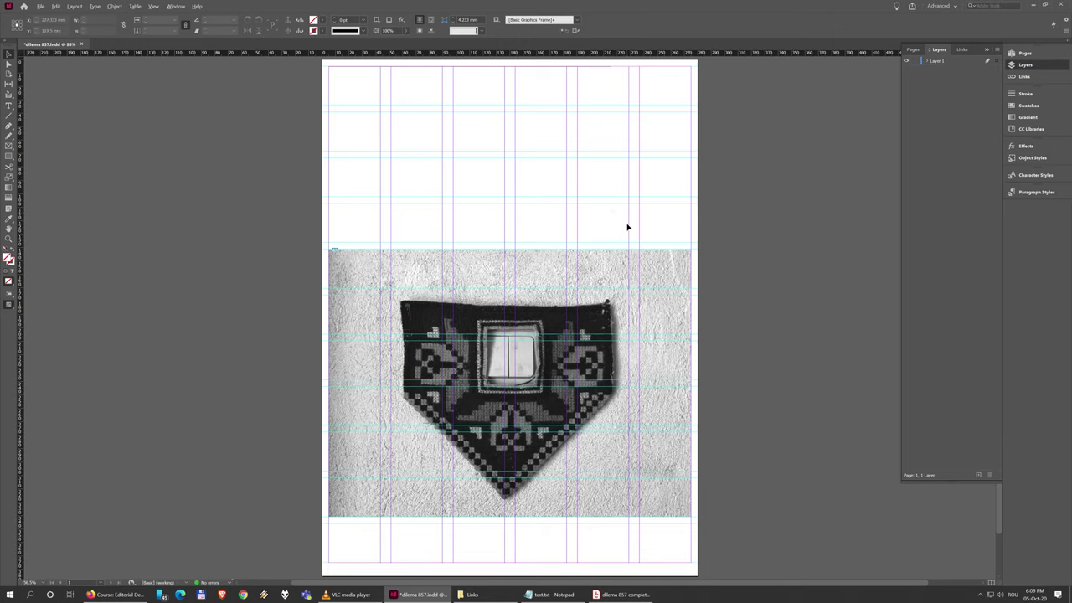
Zoom out and back in repeatedly with Alt+scroll to compare magnifications of the textile photo.
scroll(628, 226, up, 6)
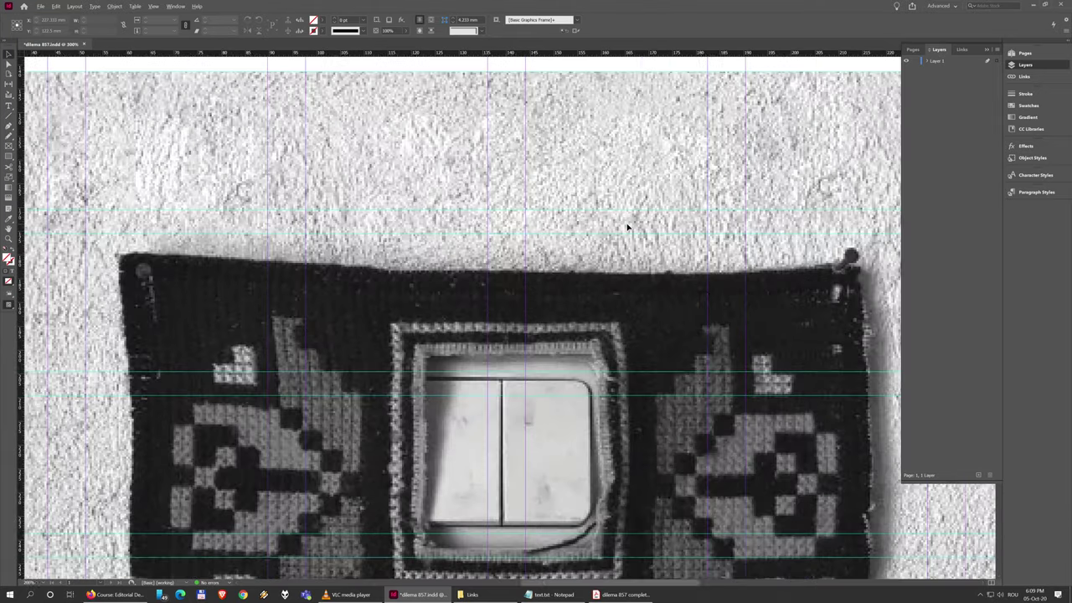
scroll(628, 226, down, 7)
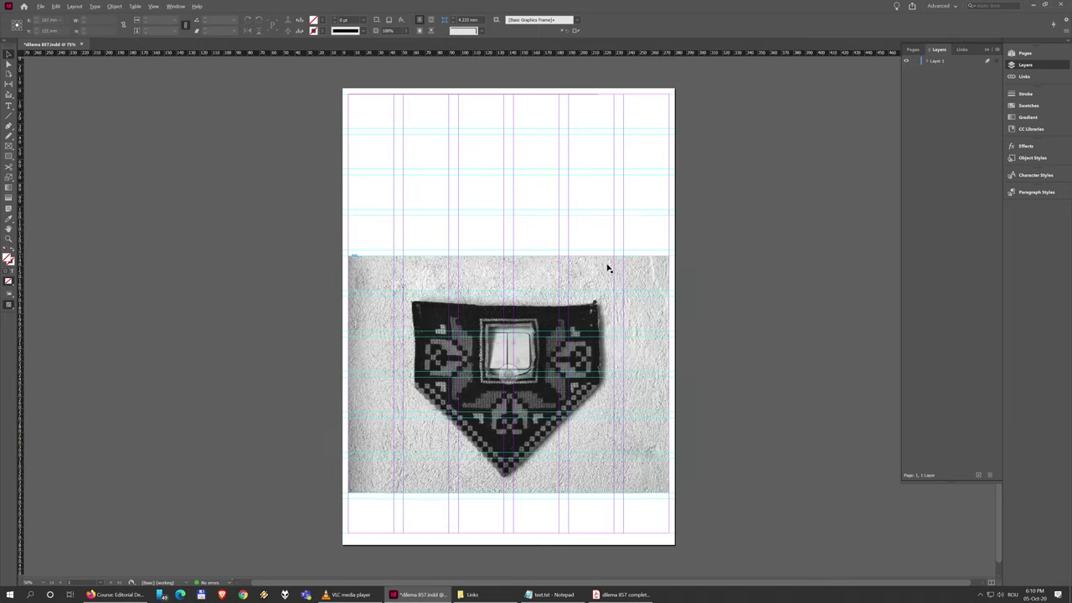
scroll(609, 268, up, 10)
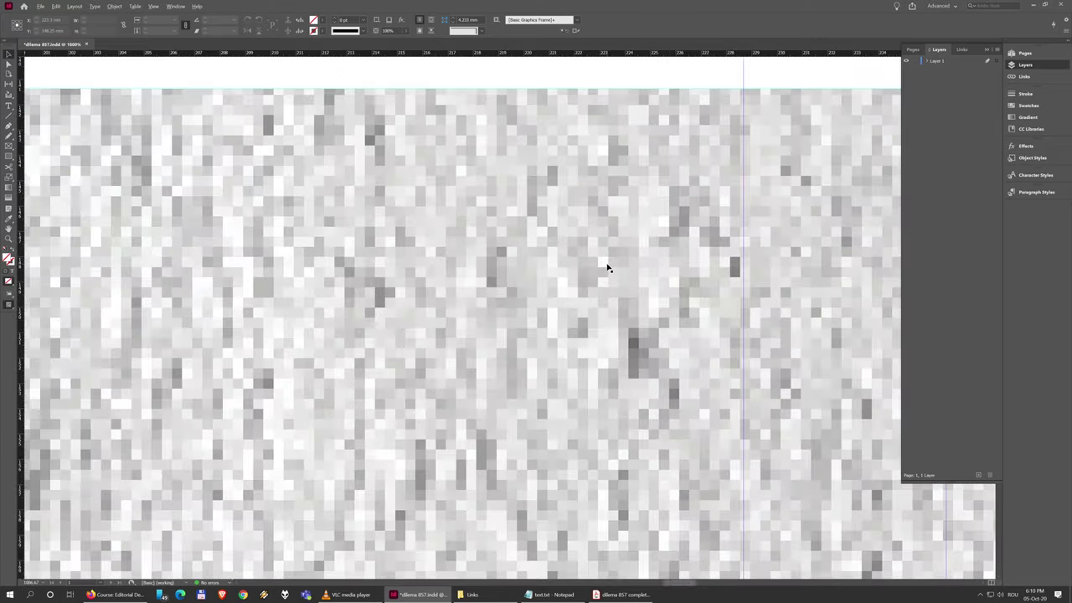
scroll(609, 268, down, 10)
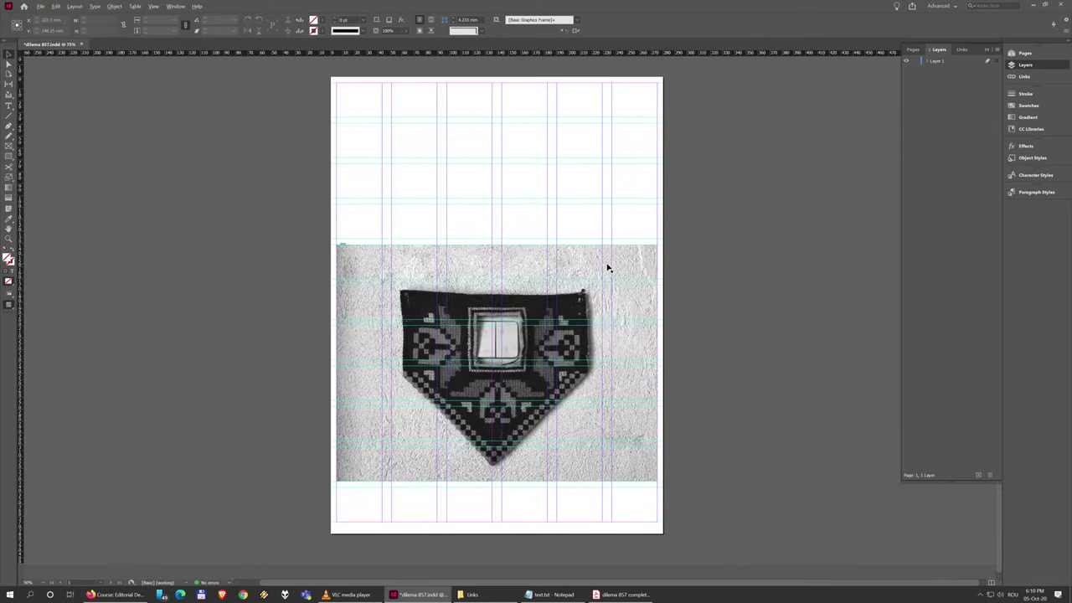
scroll(609, 268, up, 4)
scroll(609, 268, up, 2)
scroll(609, 268, down, 6)
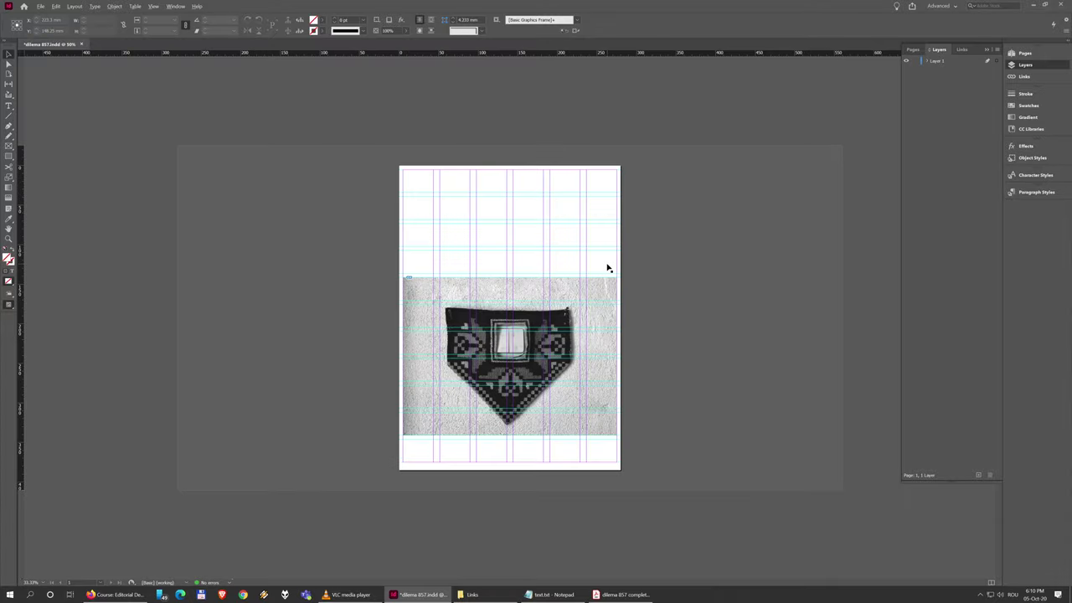
scroll(609, 268, up, 2)
scroll(609, 268, up, 1)
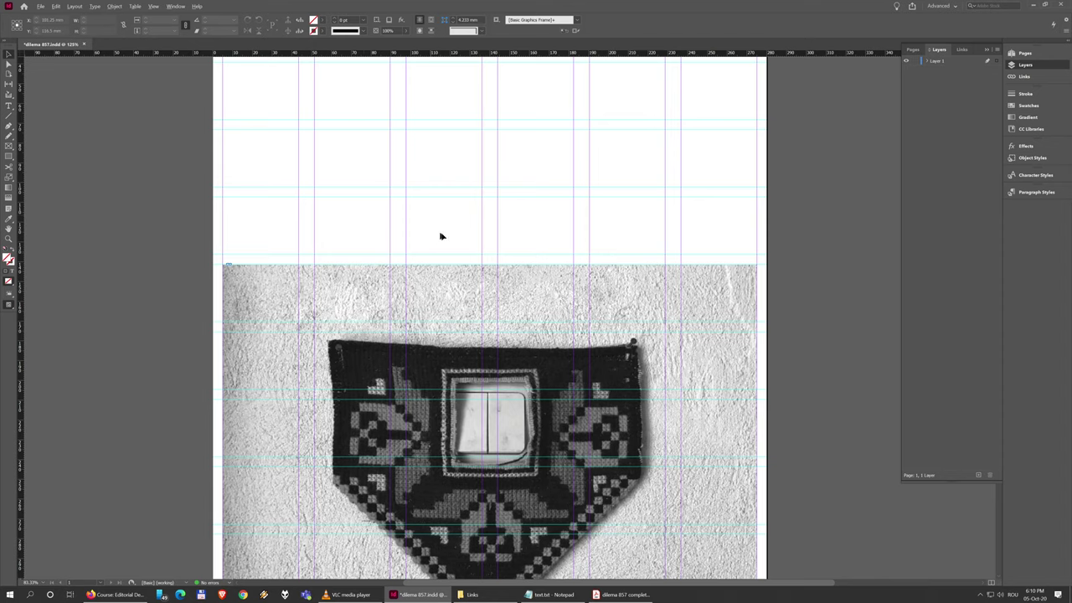
scroll(496, 263, up, 2)
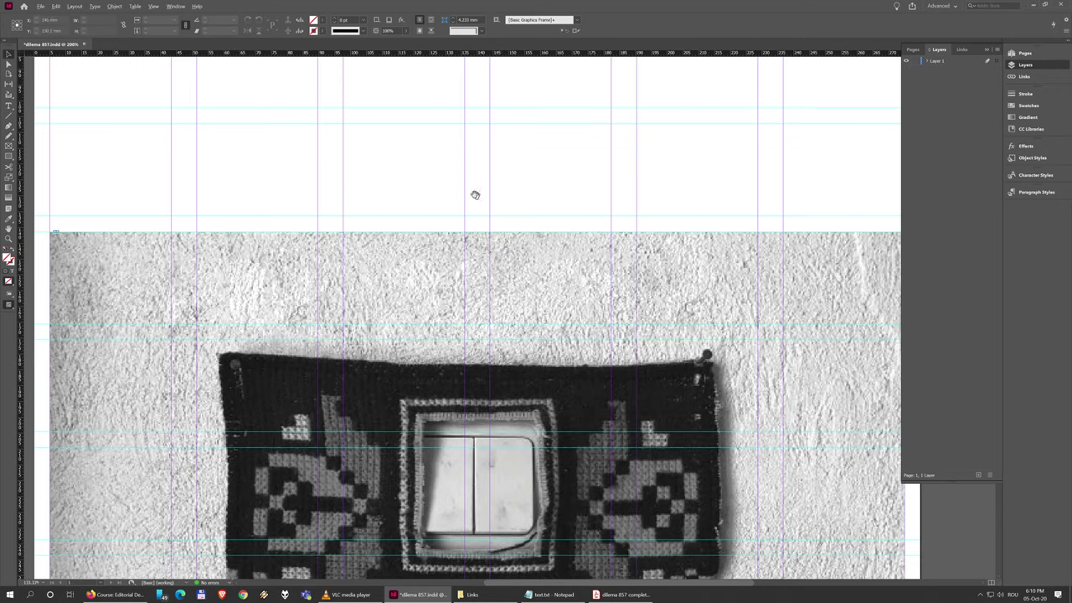
Pan with the Hand tool up to the blank top of the page above the textile.
drag(474, 196, 525, 232)
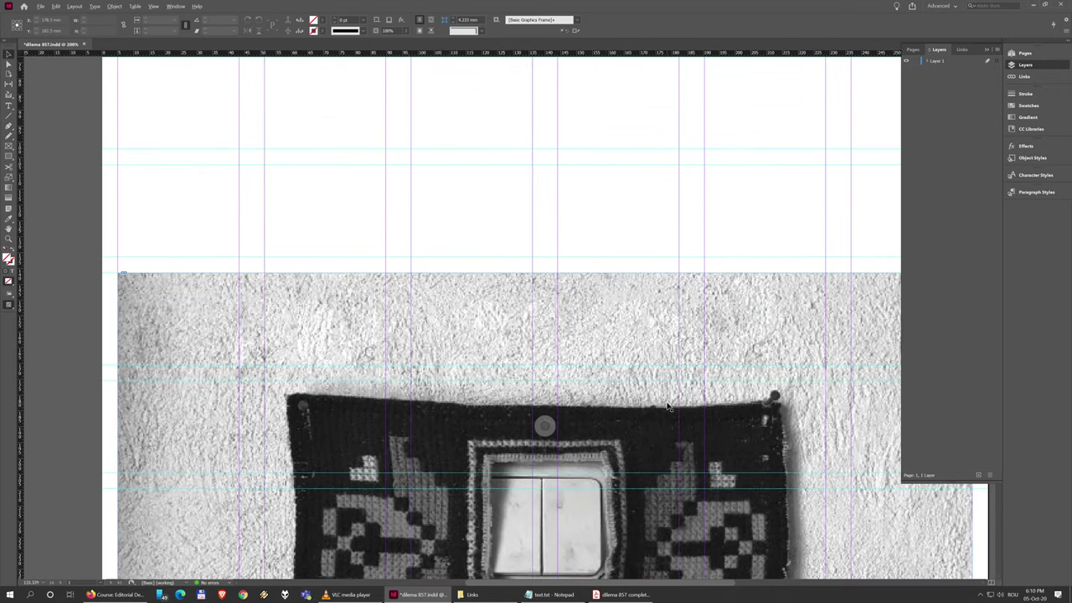
scroll(669, 406, up, 1)
scroll(488, 331, left, 5)
scroll(590, 337, right, 10)
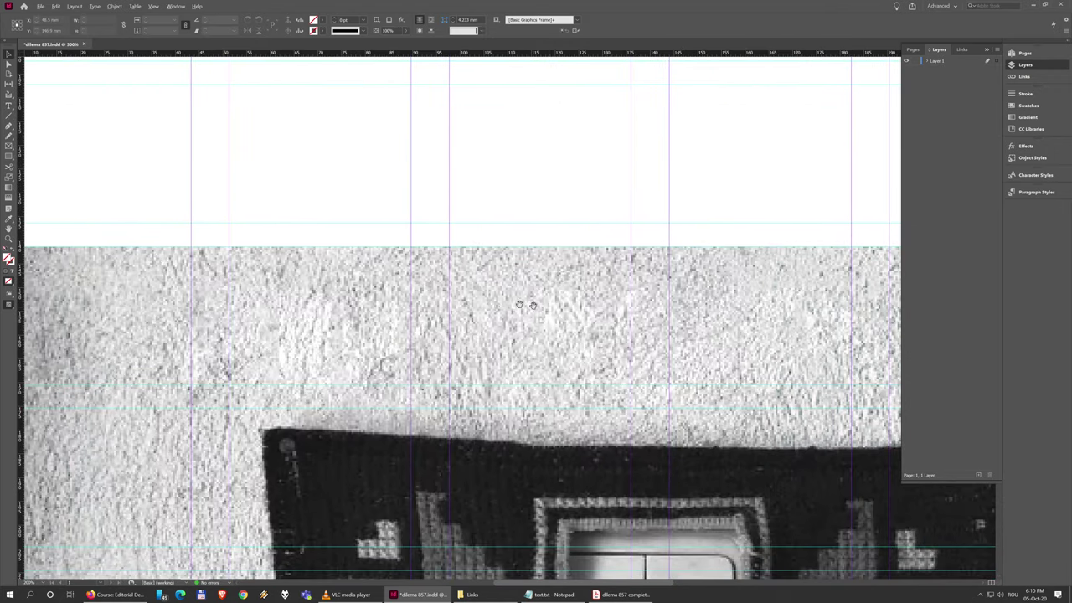
scroll(590, 337, up, 4)
scroll(590, 337, right, 8)
scroll(639, 313, left, 11)
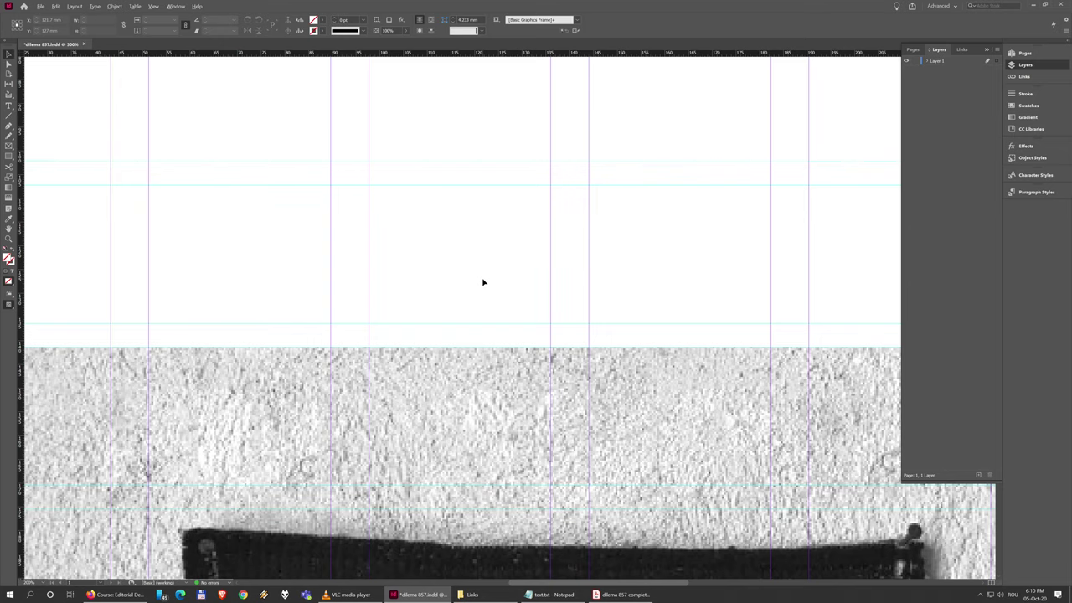
Zoom to 200%, pick the Pen tool, and pan to the empty area above the photo.
key(ctrl+minus)
key(ctrl+minus)
key(ctrl+equal)
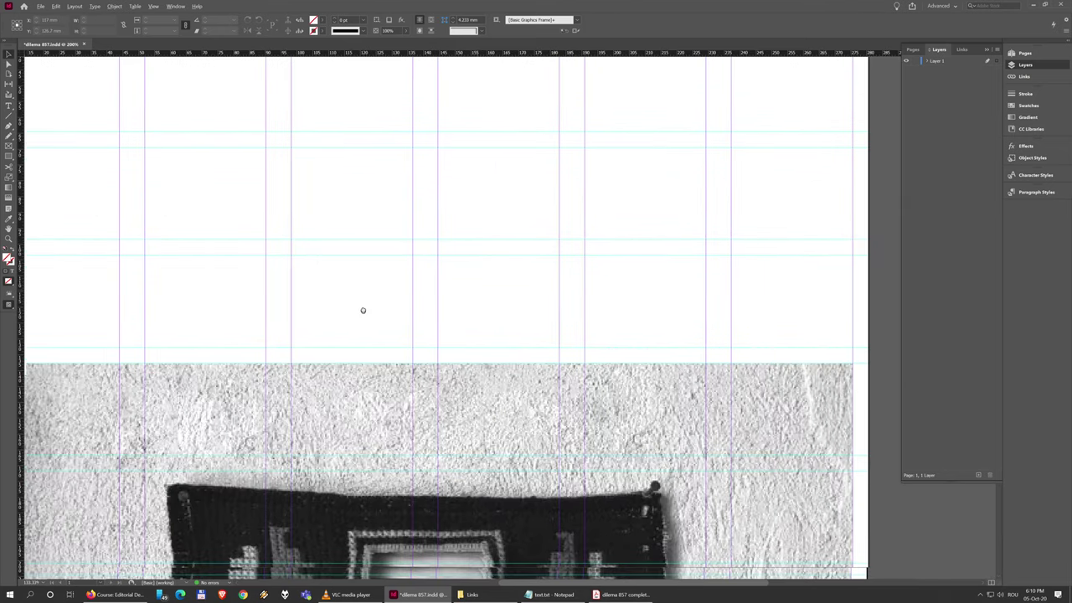
drag(363, 311, 532, 251)
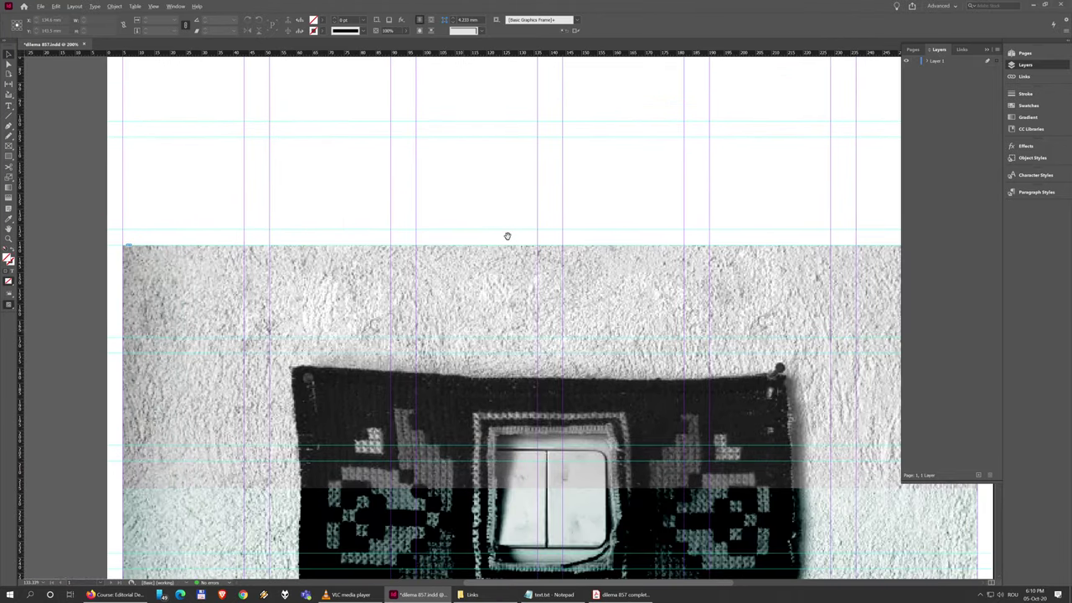
drag(489, 192, 474, 260)
mouse_move(600, 281)
mouse_down()
mouse_move(399, 277)
mouse_move(689, 328)
mouse_move(510, 275)
mouse_move(593, 272)
mouse_up()
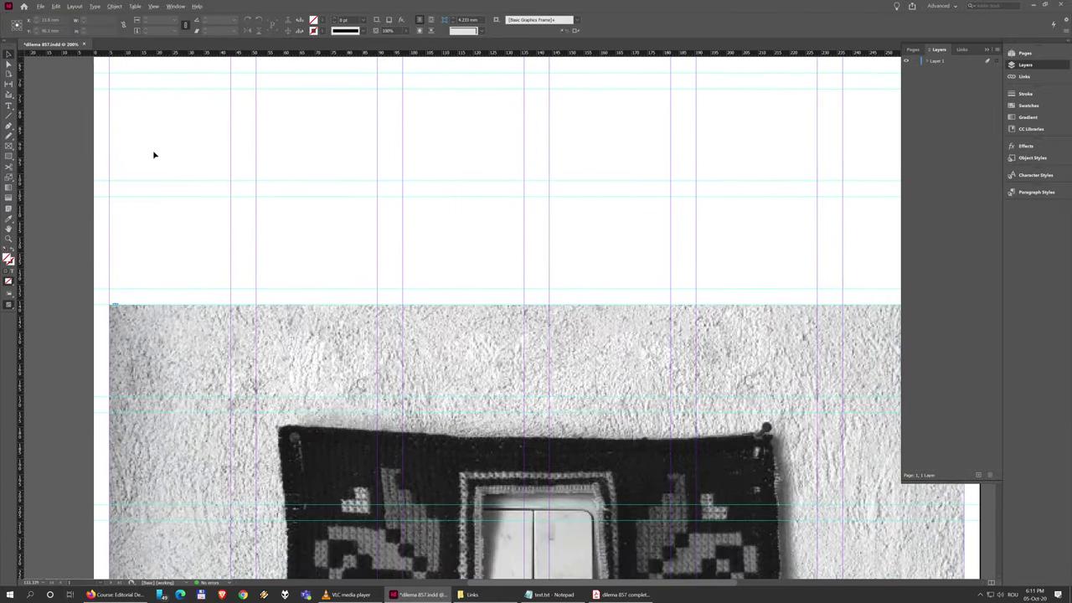
click(11, 127)
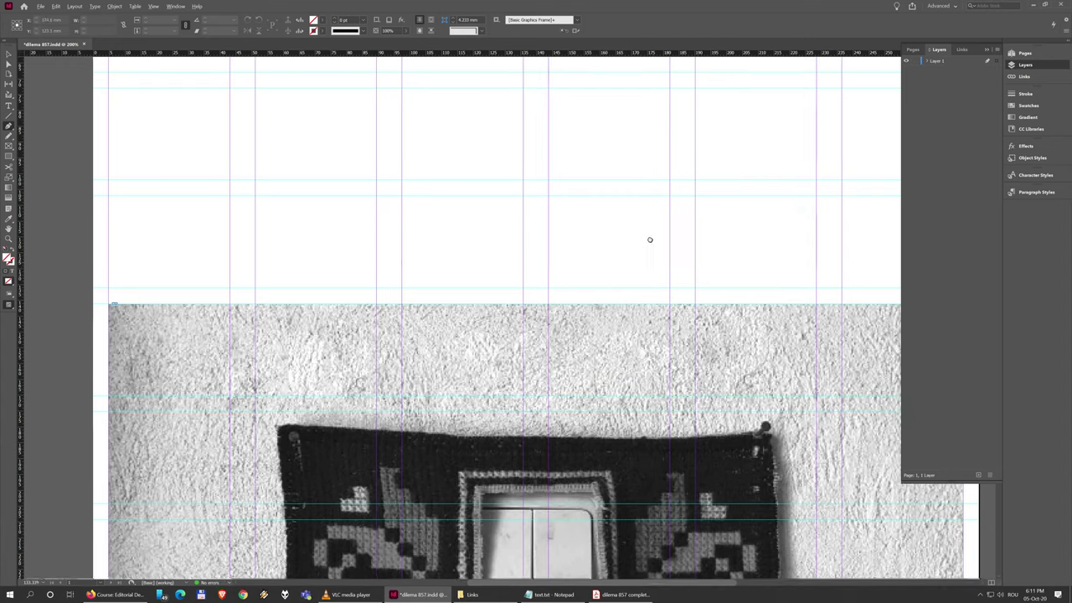
drag(649, 237, 611, 287)
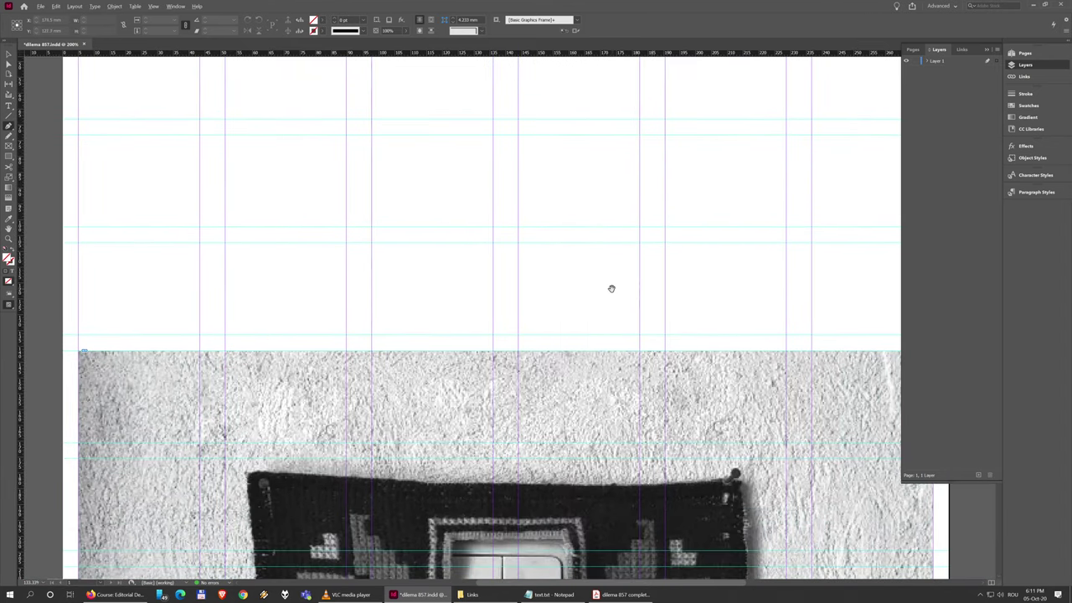
Draw a text frame above the photo, type 'DHDF GHD' in it, and exit text editing.
click(9, 108)
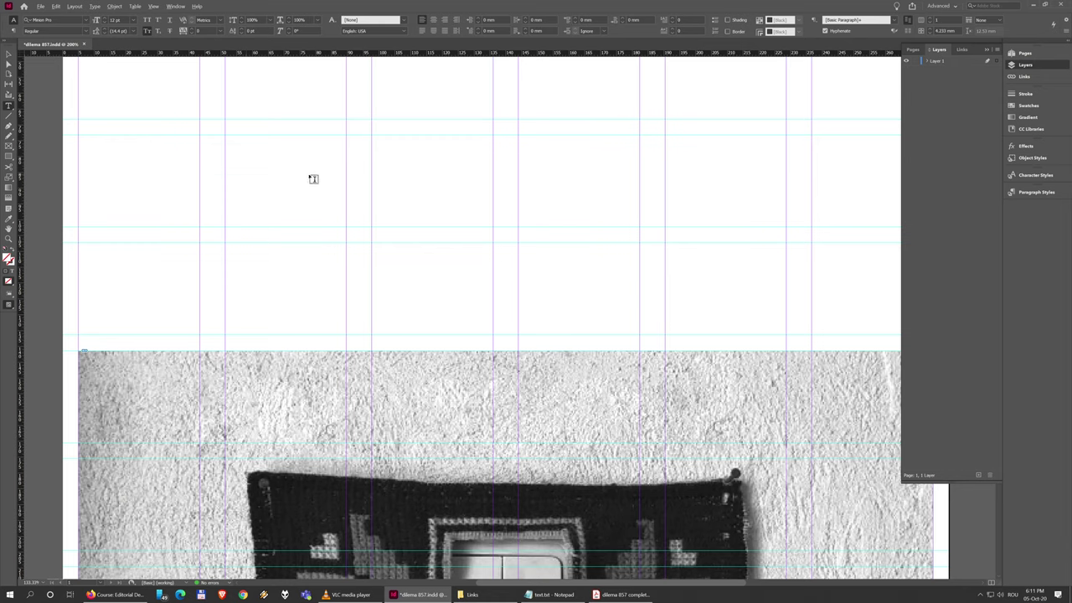
drag(286, 154, 551, 283)
text(DHDFGHD)
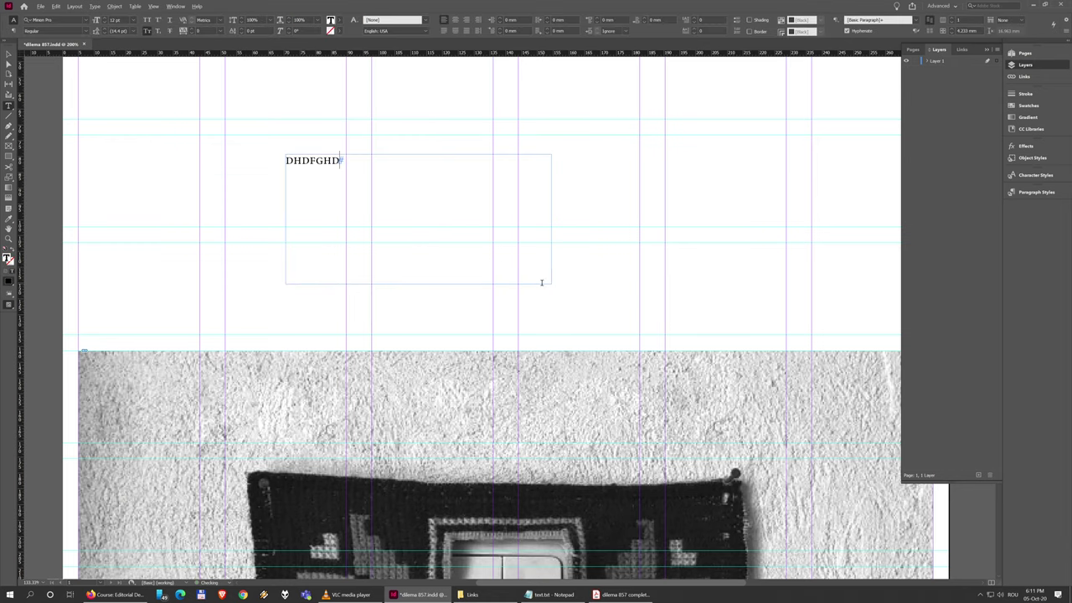
click(314, 160)
drag(326, 167, 297, 304)
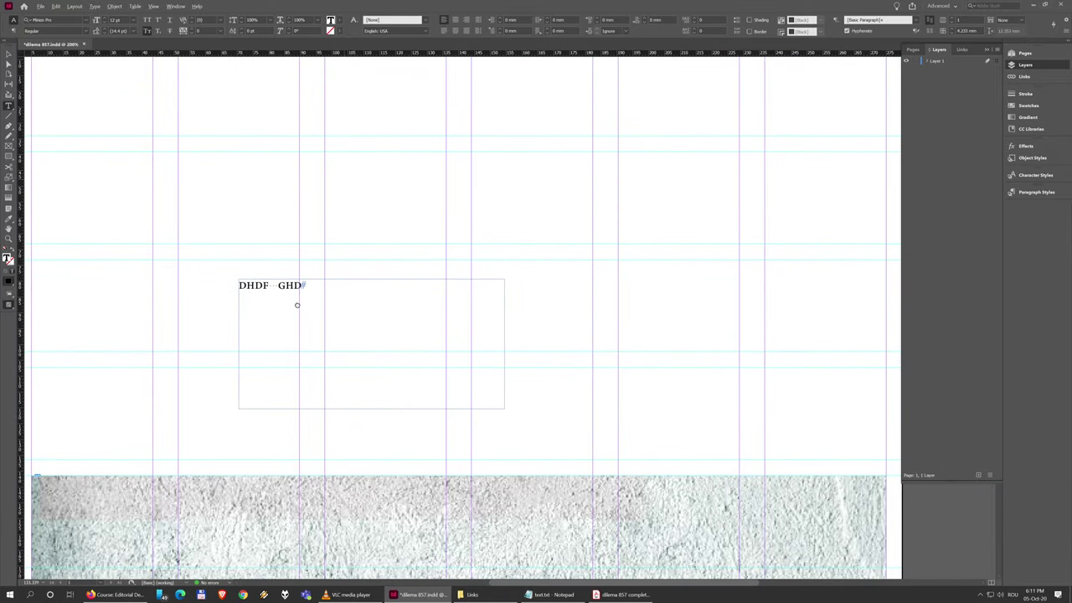
key(Escape)
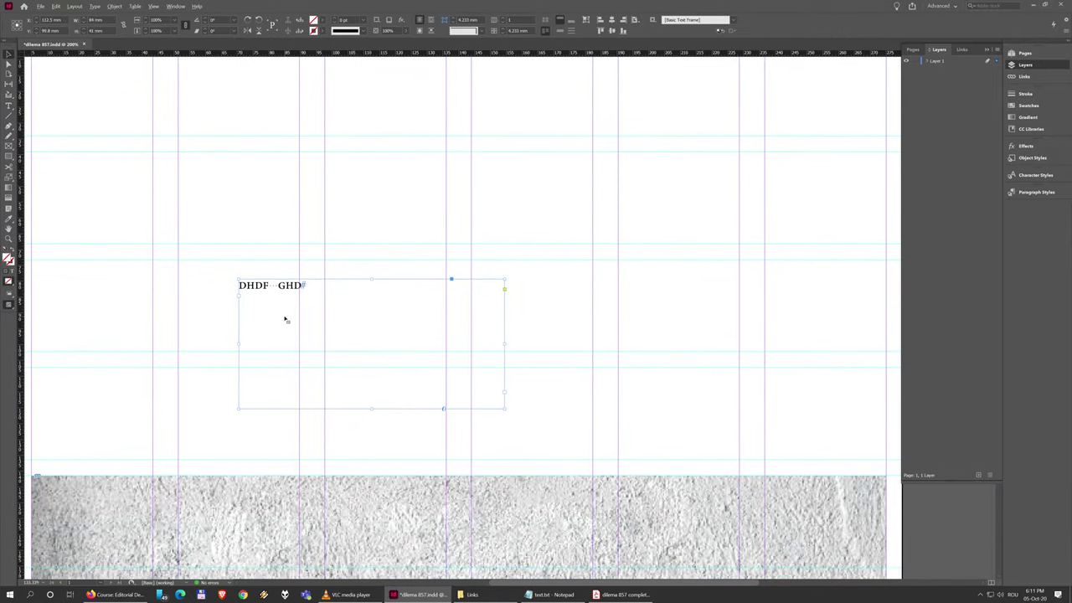
key(Delete)
key(ctrl+0)
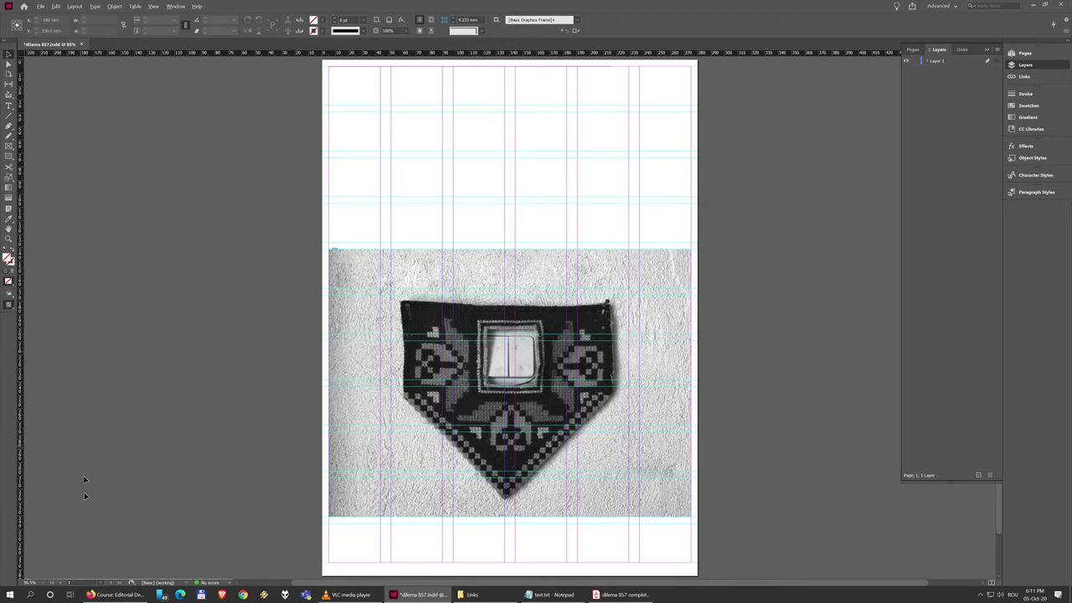
click(42, 582)
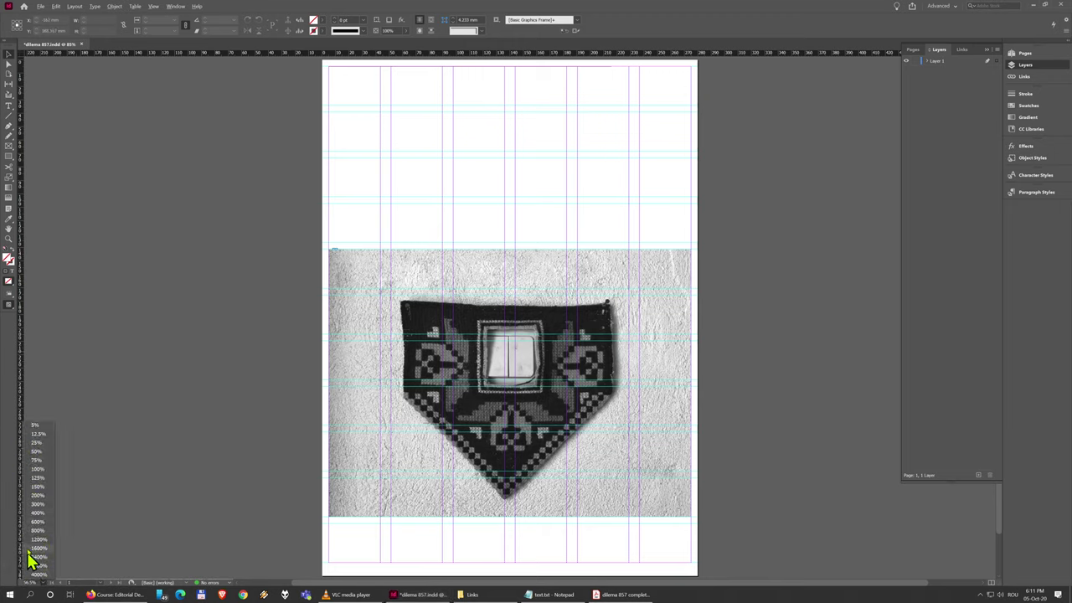
click(453, 248)
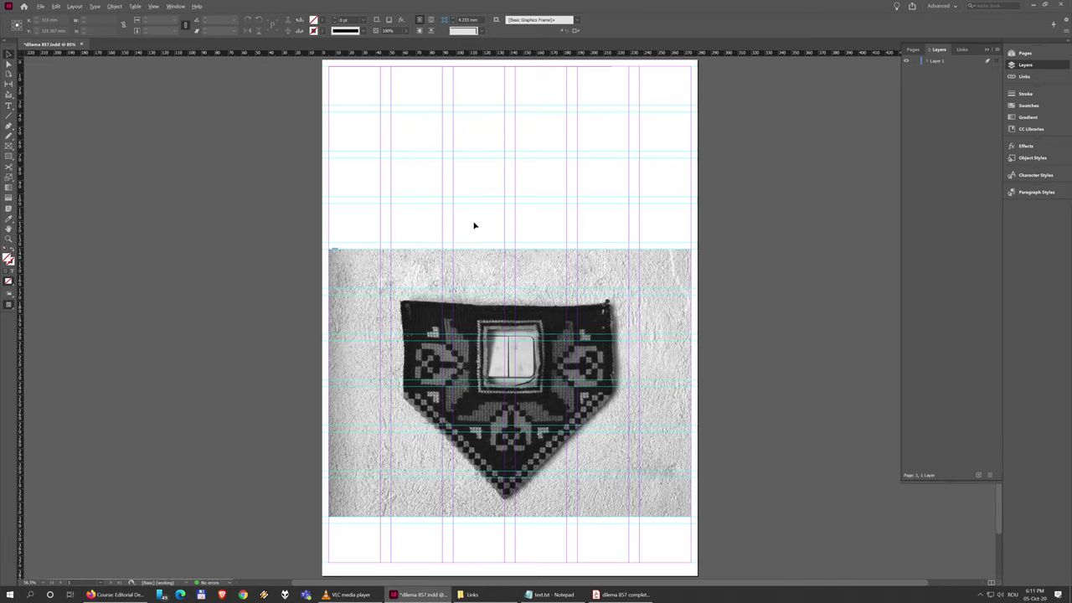
key(ctrl+equal)
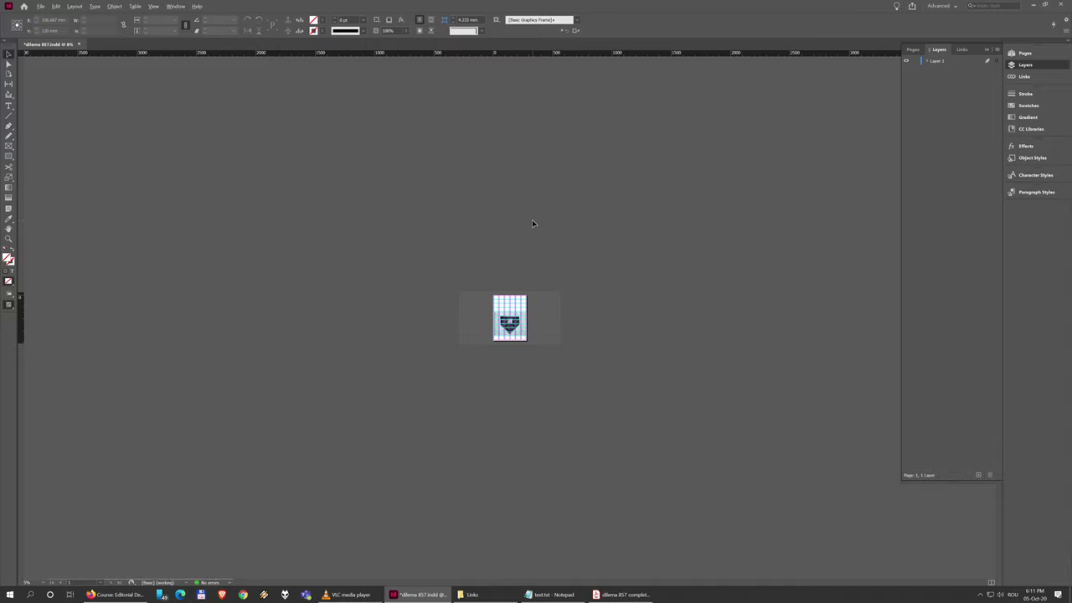
key(ctrl+minus)
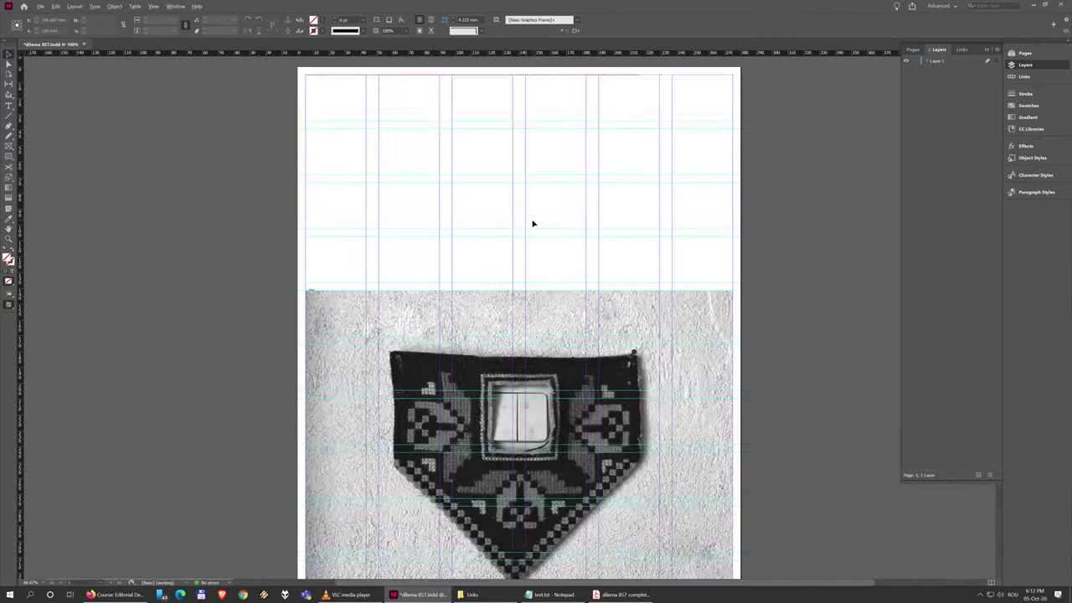
key(ctrl+equal)
key(ctrl+minus)
key(ctrl+minus)
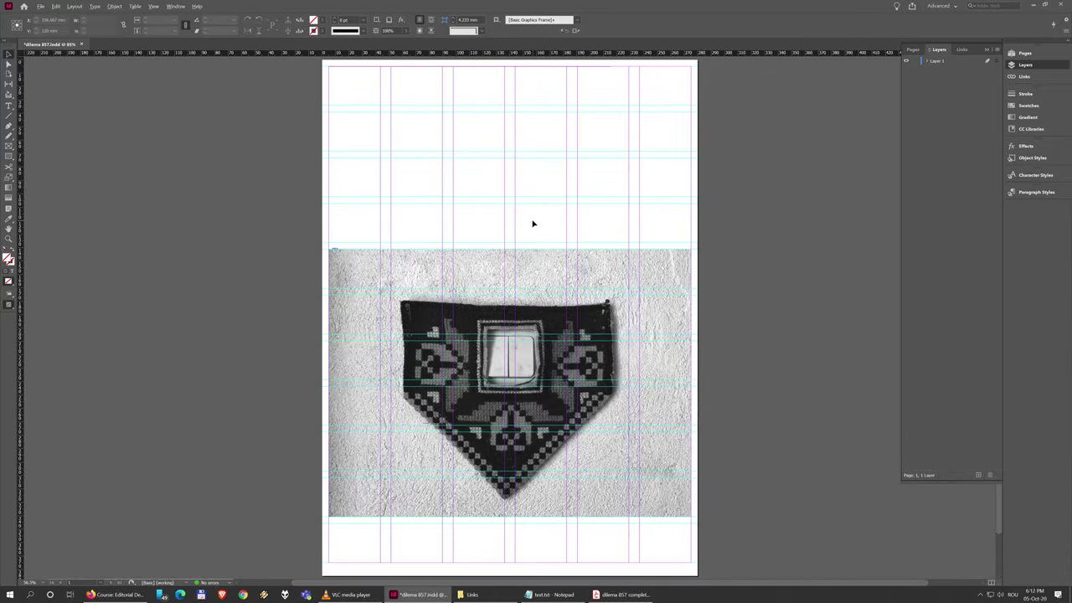
mouse_move(483, 180)
mouse_down()
mouse_move(445, 207)
mouse_move(477, 182)
mouse_move(318, 179)
mouse_move(480, 185)
mouse_up()
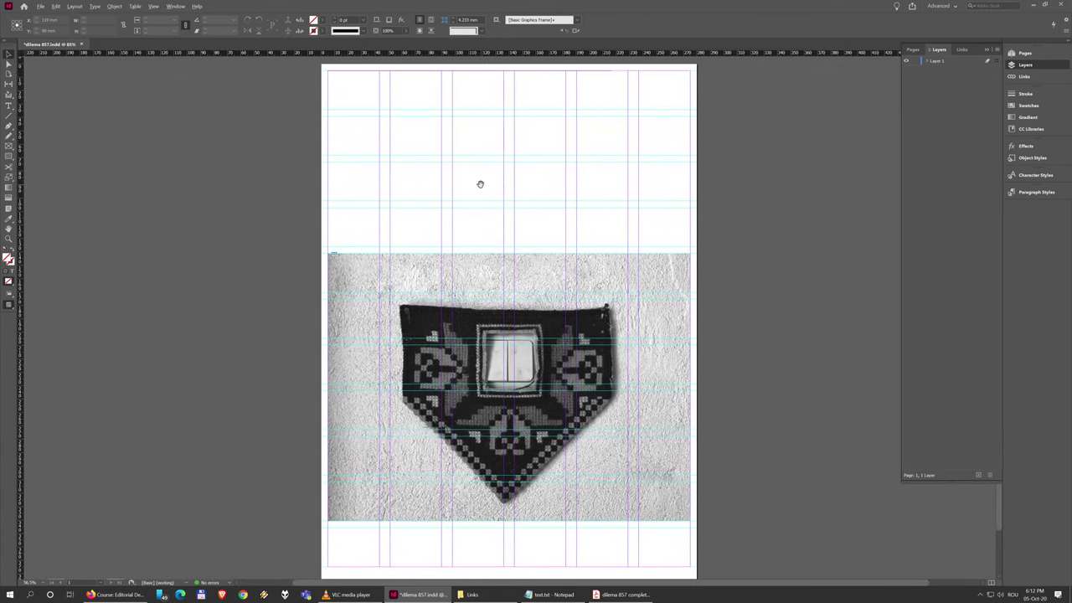
Select the photo frame with the Selection tool.
click(536, 278)
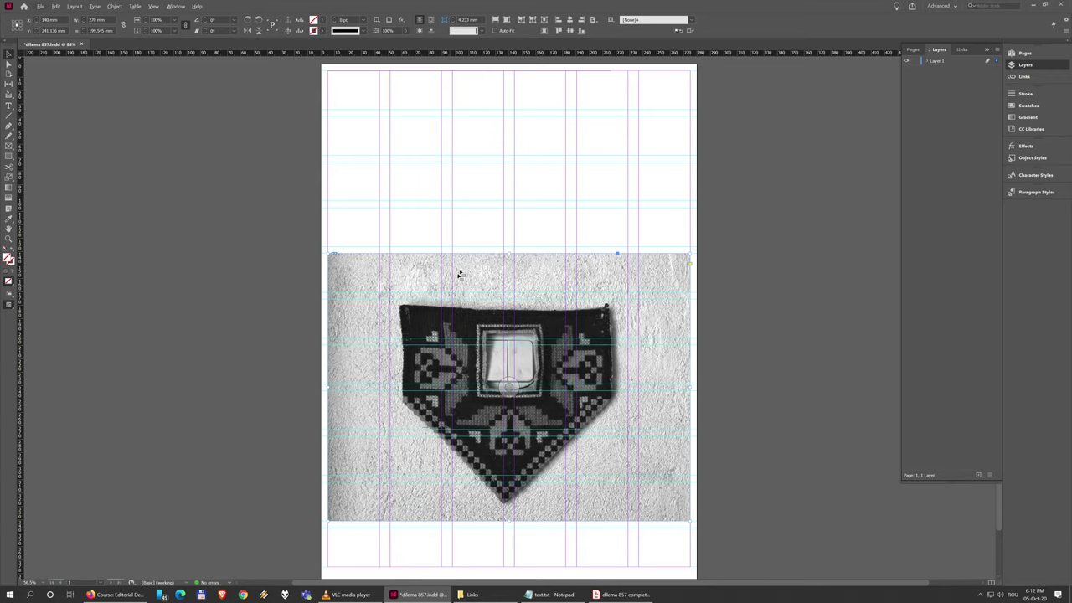
click(482, 228)
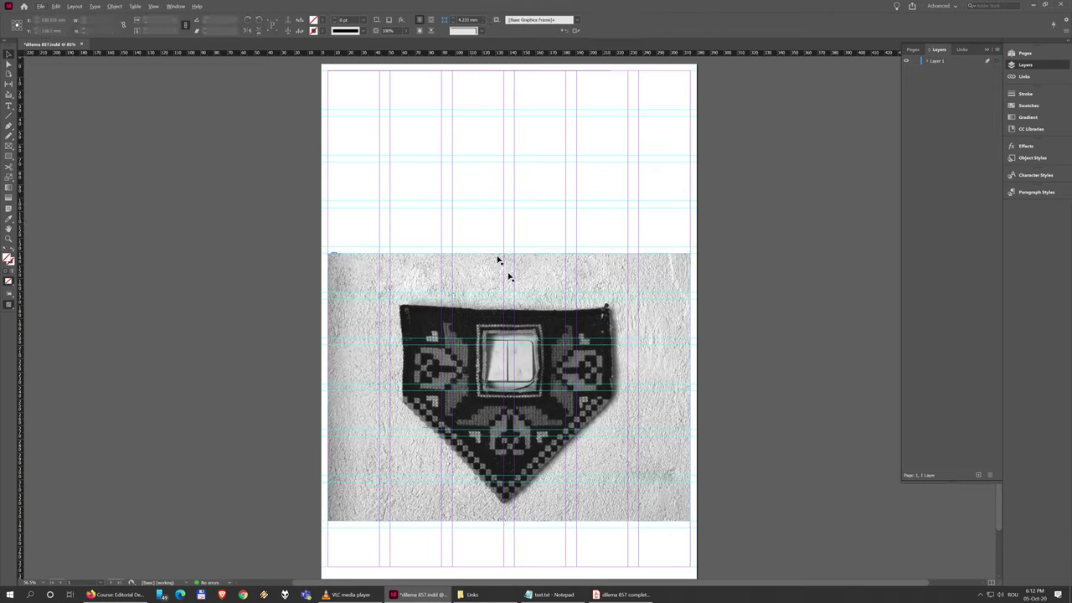
click(635, 416)
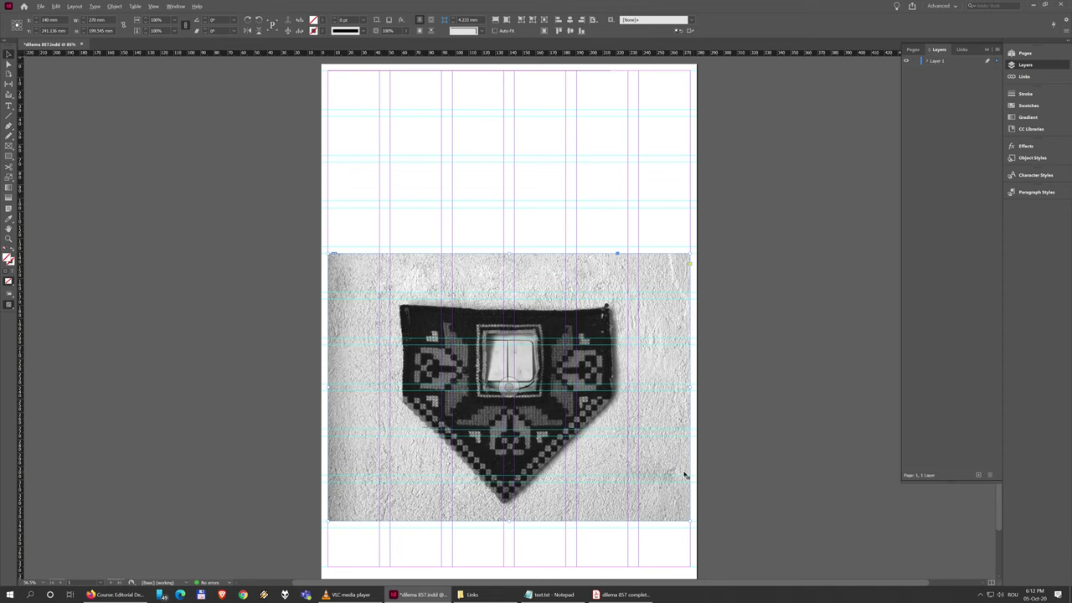
At 125% zoom, Ctrl-drag the corner to squeeze frame and photo to about 82 mm wide.
key(ctrl+equal)
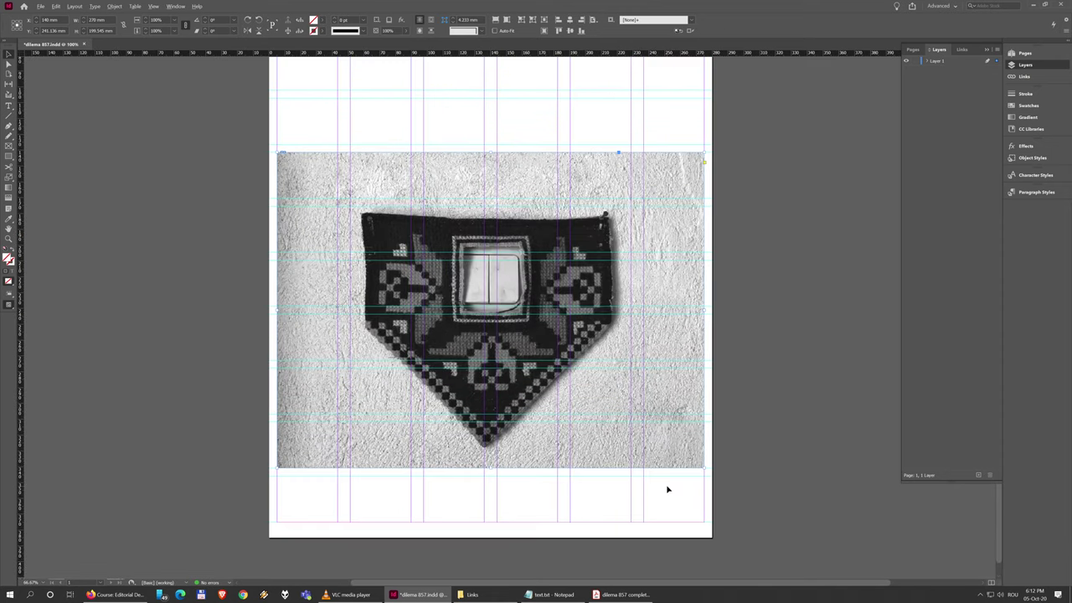
key(ctrl+equal)
scroll(667, 489, up, 1)
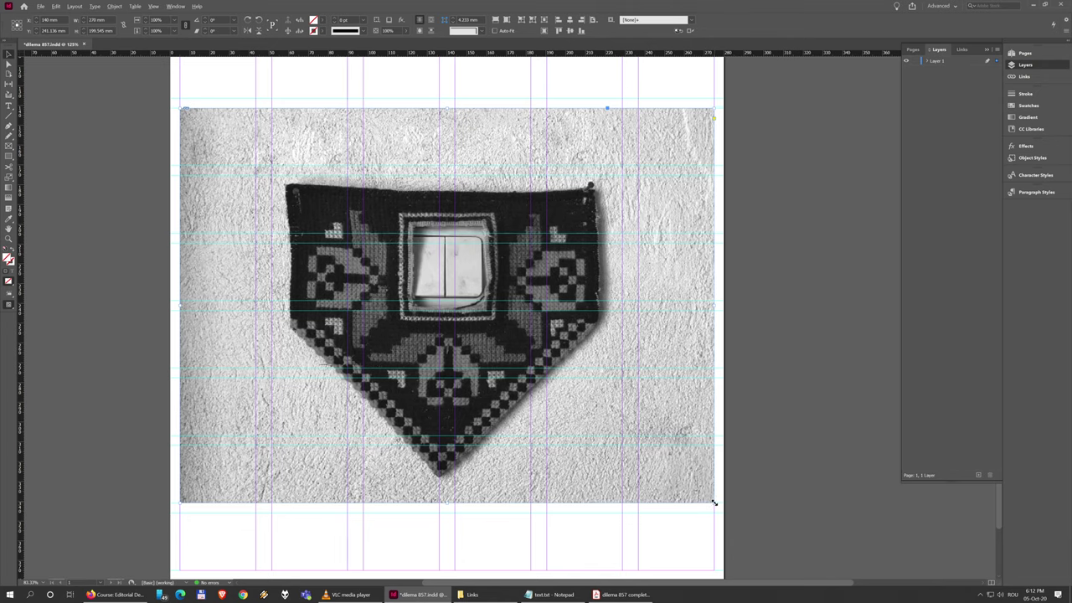
drag(714, 502, 343, 484)
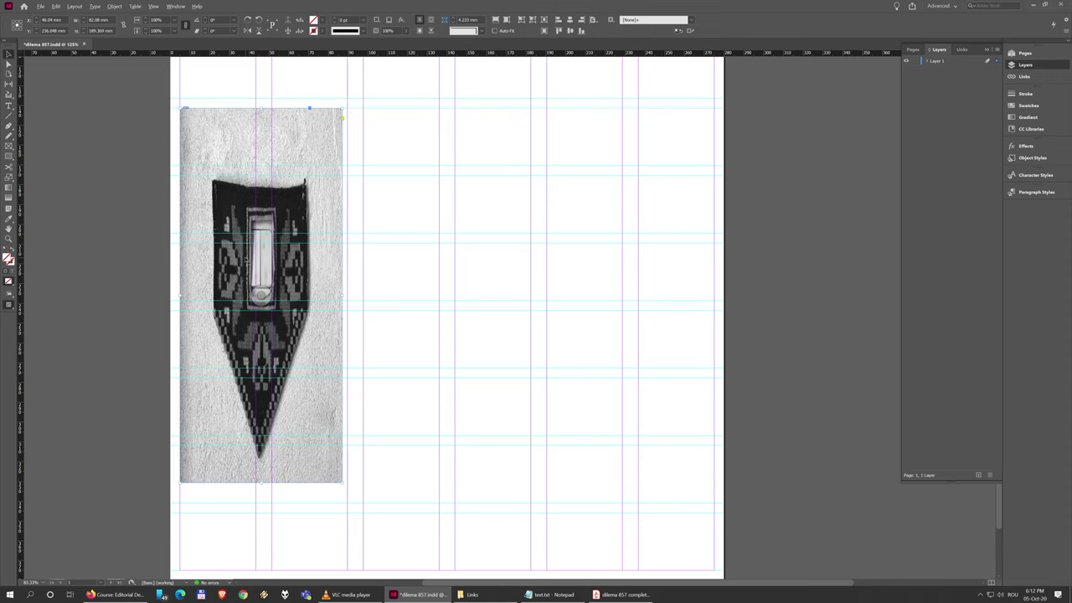
Undo the squeeze, then crop the frame inward from its lower-right corner to about 151 mm wide.
key(ctrl+z)
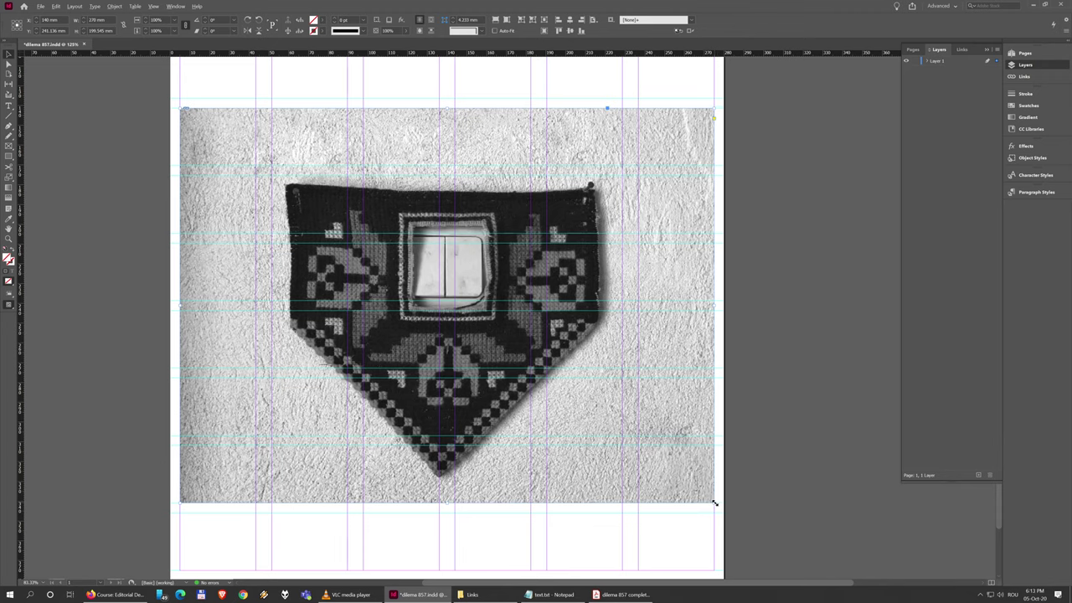
drag(714, 503, 597, 424)
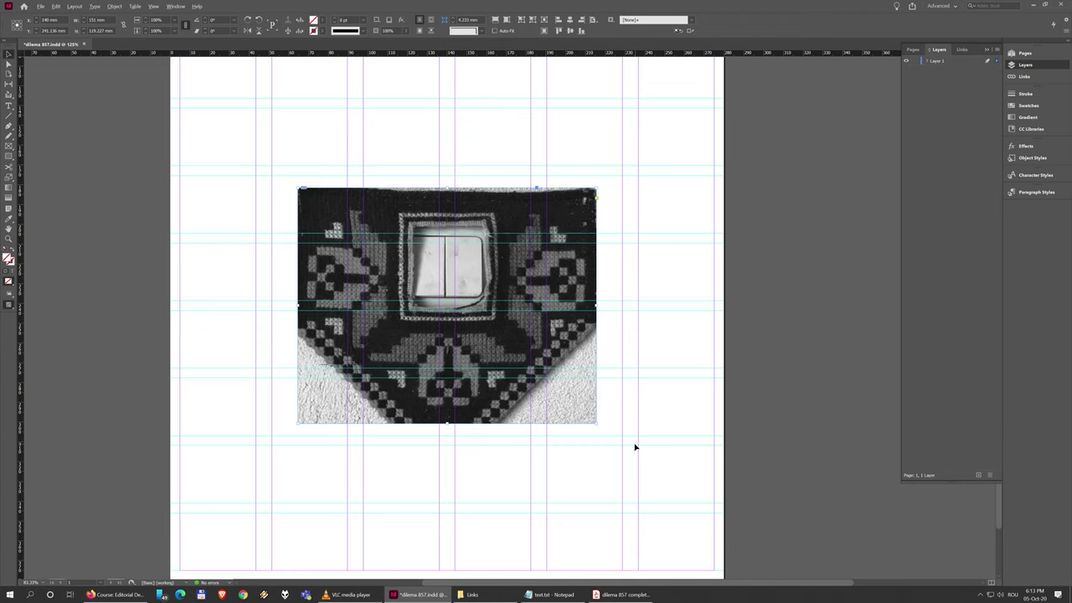
Fit the frame to the whole photo, then crop its bottom-right to trim the pointed tip and right edge.
key(ctrl+alt+c)
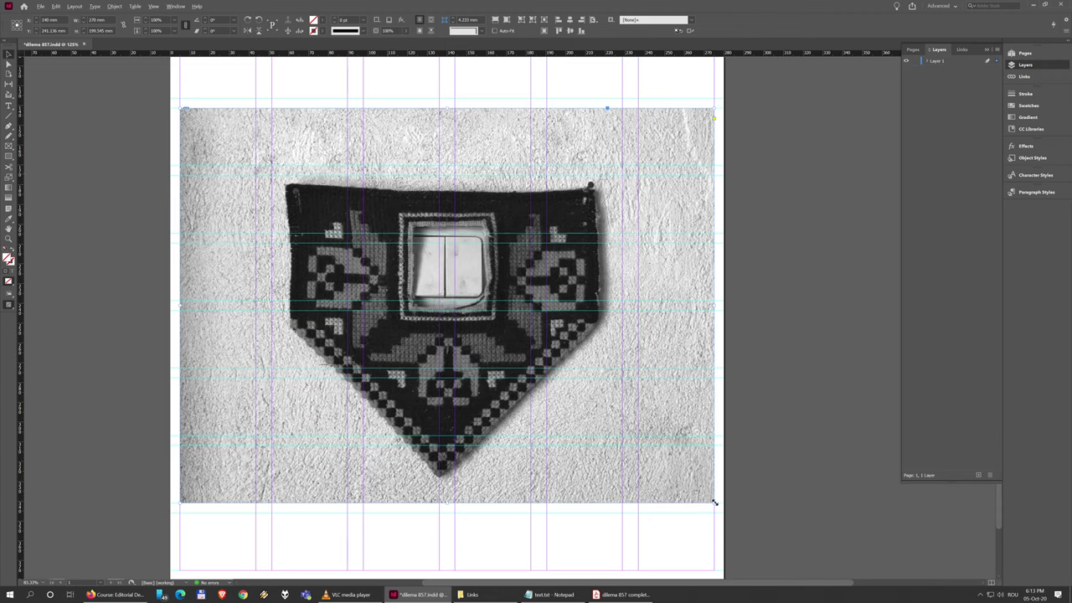
drag(714, 502, 235, 411)
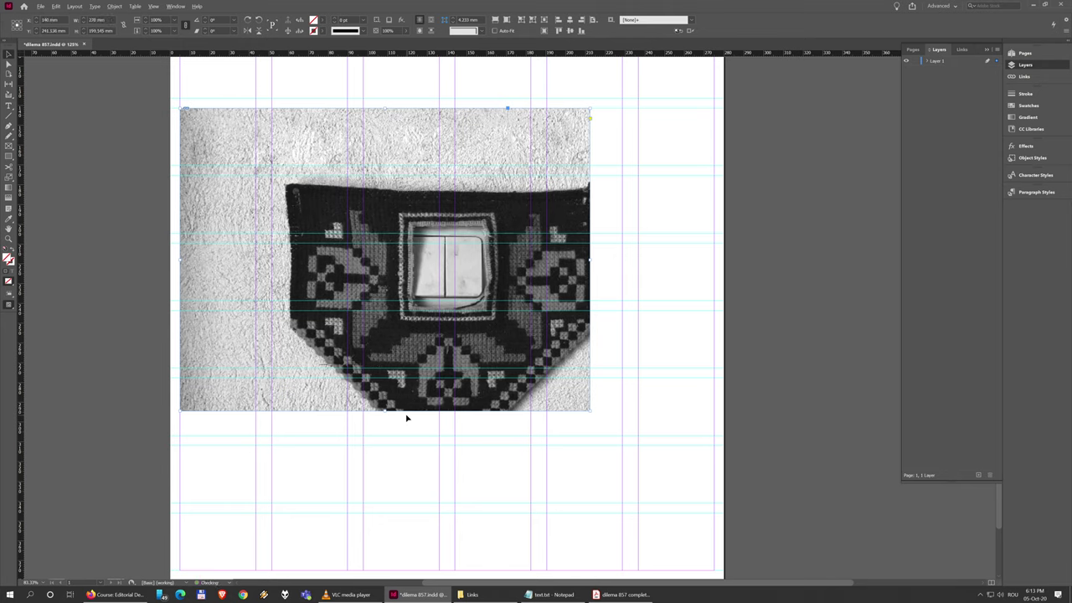
Restore the full 270 mm frame, dismiss the Office window, then scale the photo proportionally and undo it.
key(ctrl+alt+c)
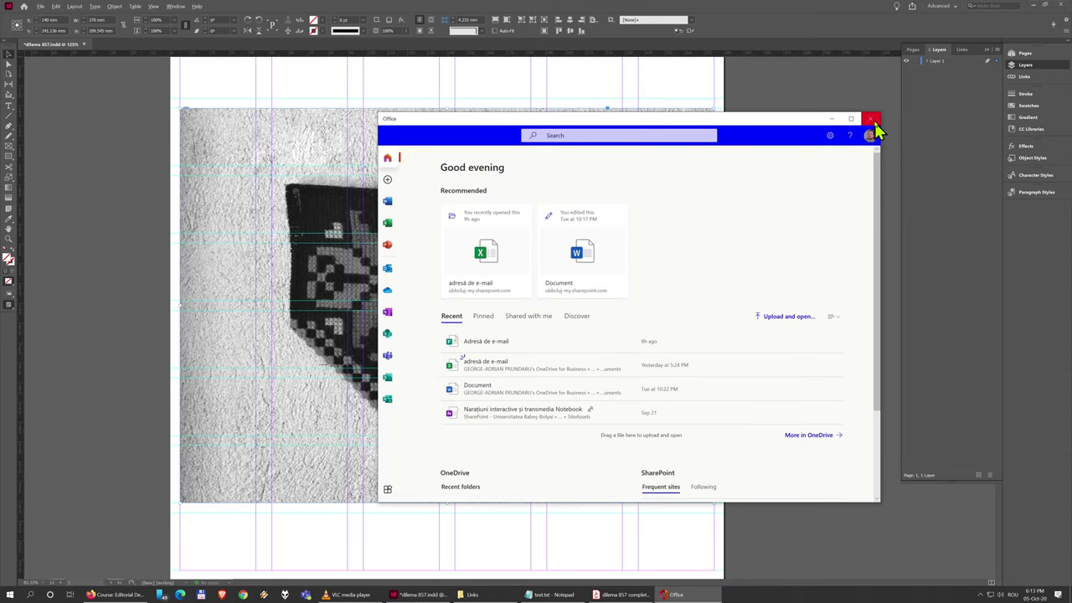
click(871, 118)
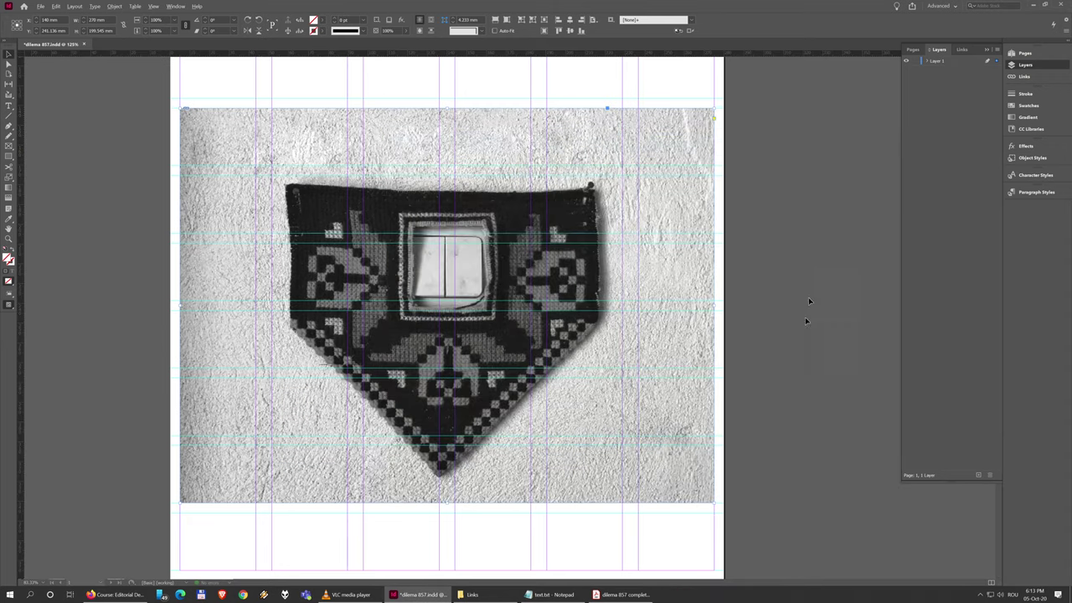
click(713, 503)
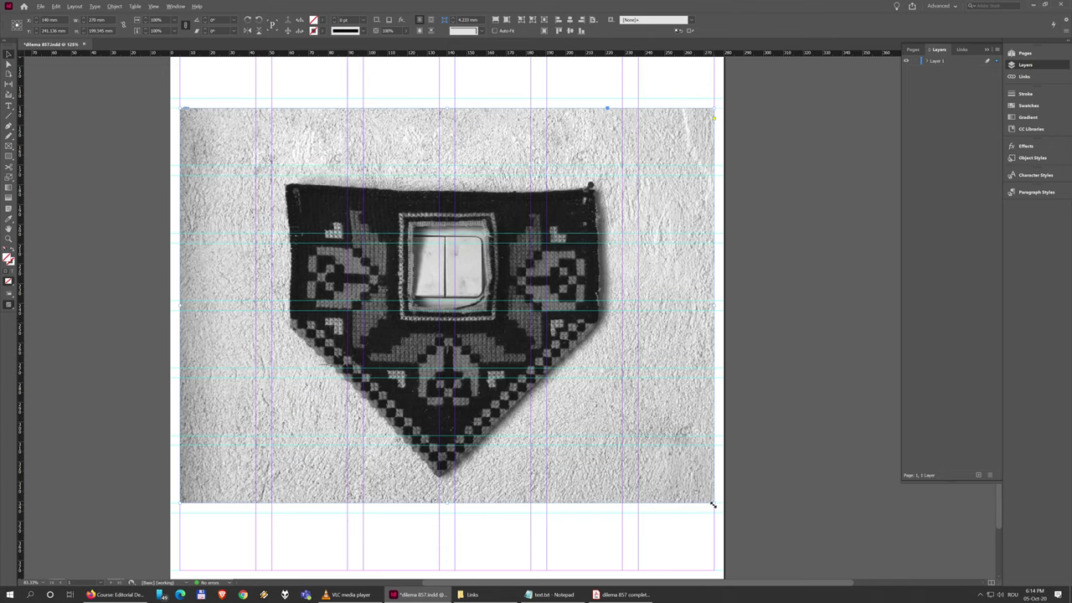
drag(713, 504, 513, 402)
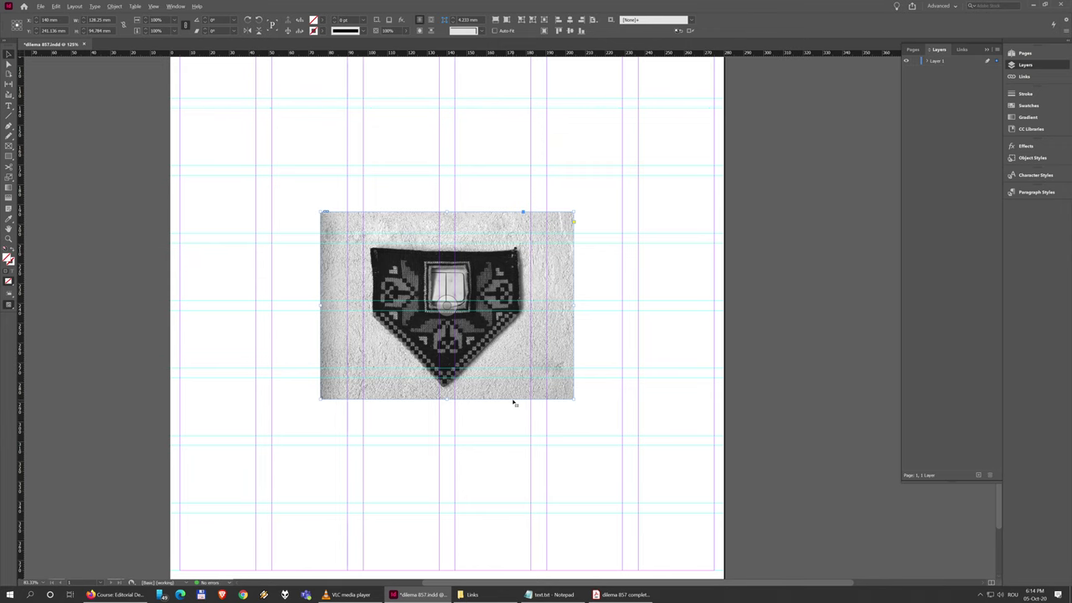
key(ctrl+z)
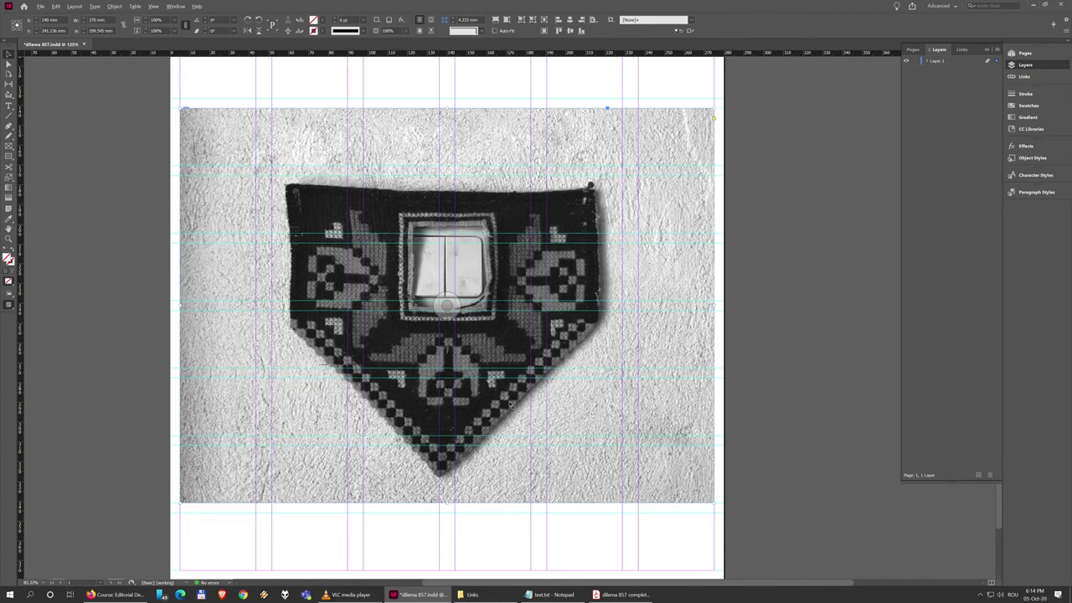